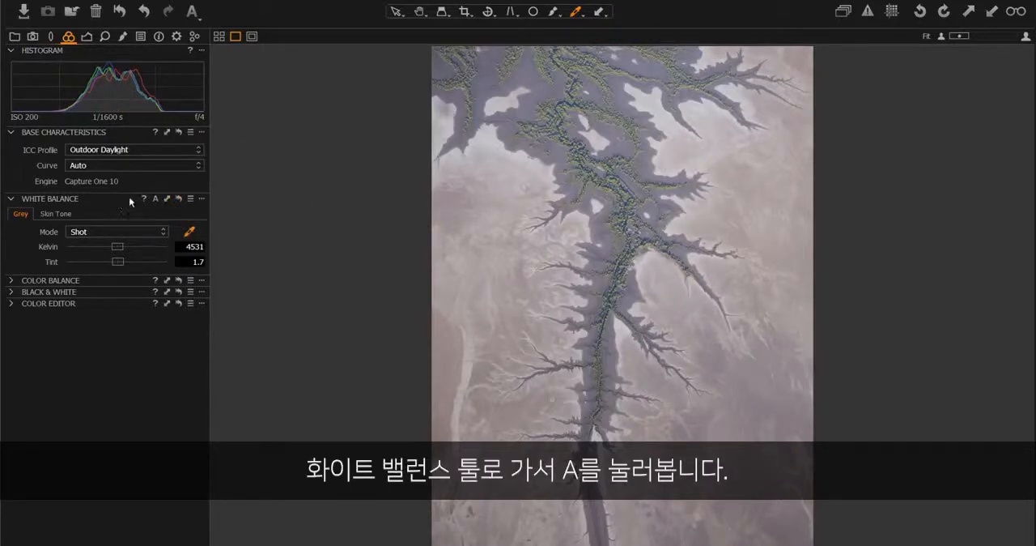
- Try automatic white balance and several neutral samples on the grey wet sand and pale desert areas
{"action": "left_click", "coordinate": [155, 199]}
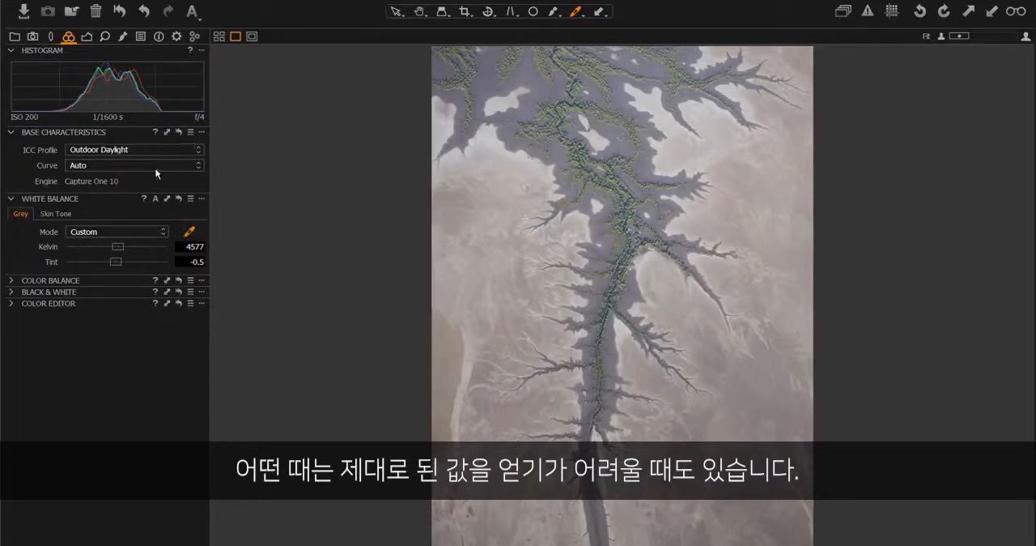
{"action": "left_click", "coordinate": [191, 235]}
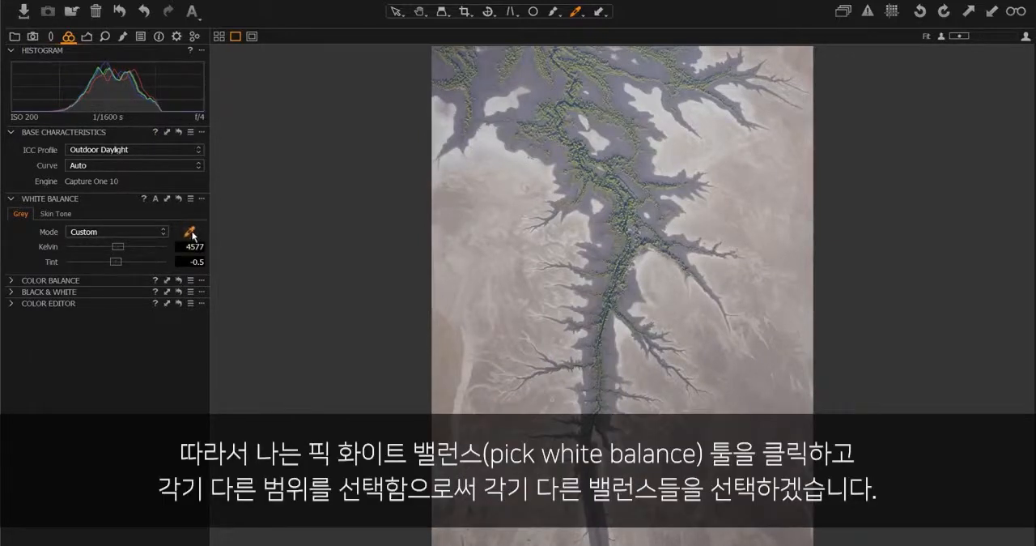
{"action": "left_click", "coordinate": [563, 151]}
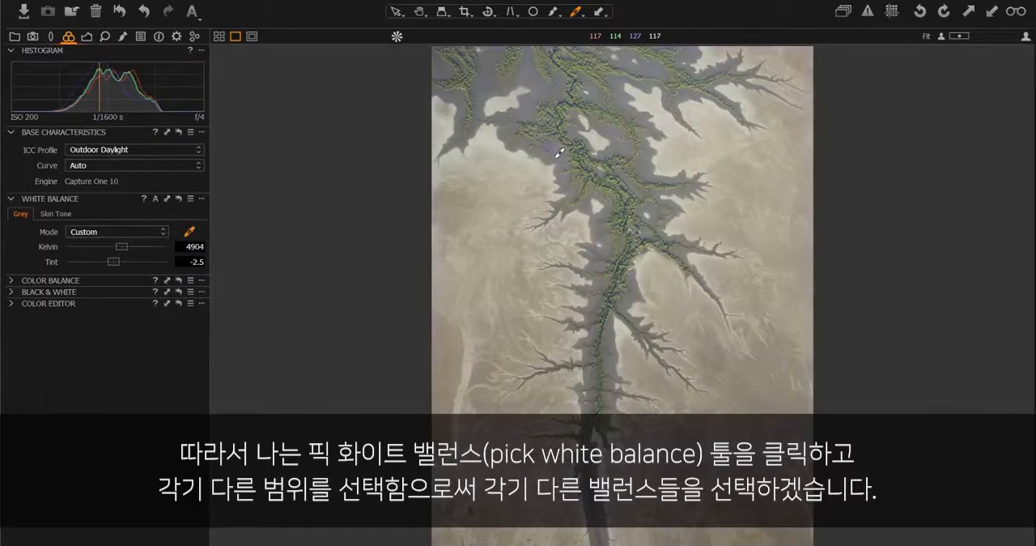
{"action": "left_click", "coordinate": [599, 141]}
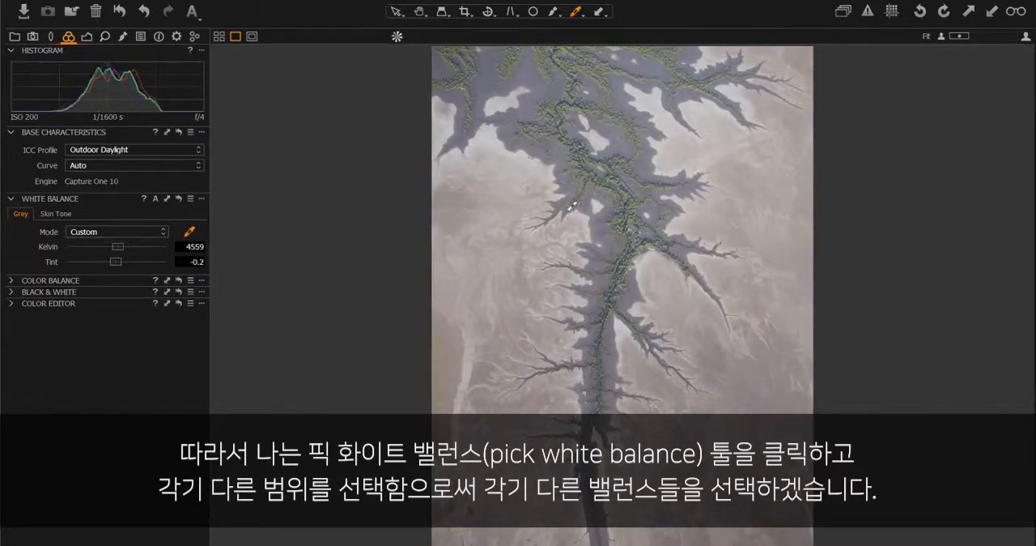
{"action": "left_click", "coordinate": [447, 366]}
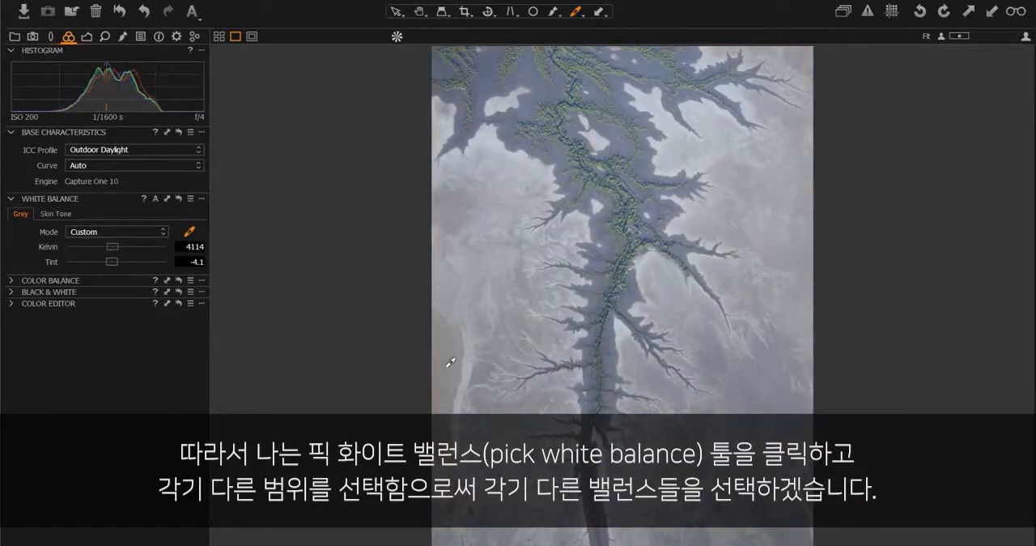
{"action": "left_click", "coordinate": [601, 202]}
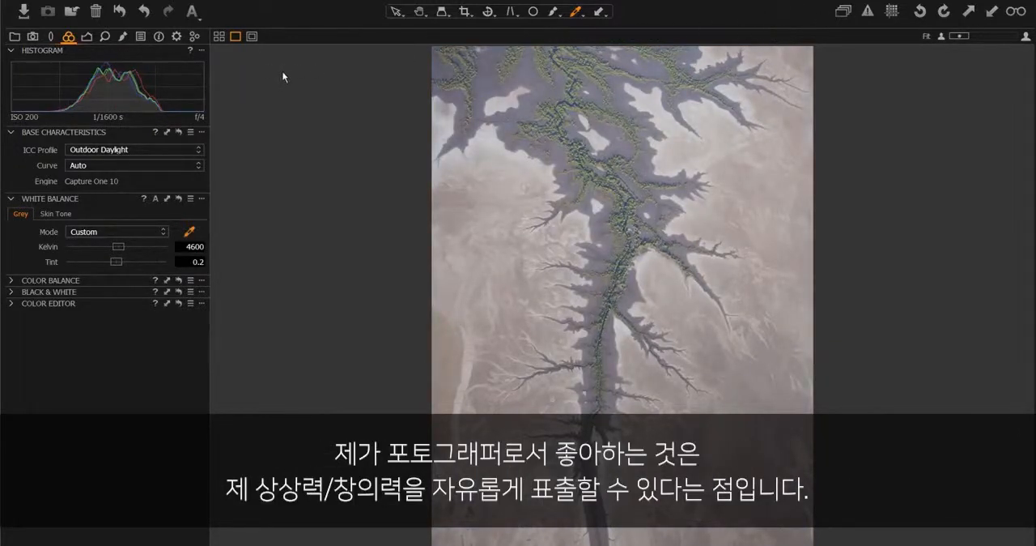
- Try a white balance sample at 100% zoom on the edge between the grey mud and pale sand
{"action": "left_click", "coordinate": [1026, 37]}
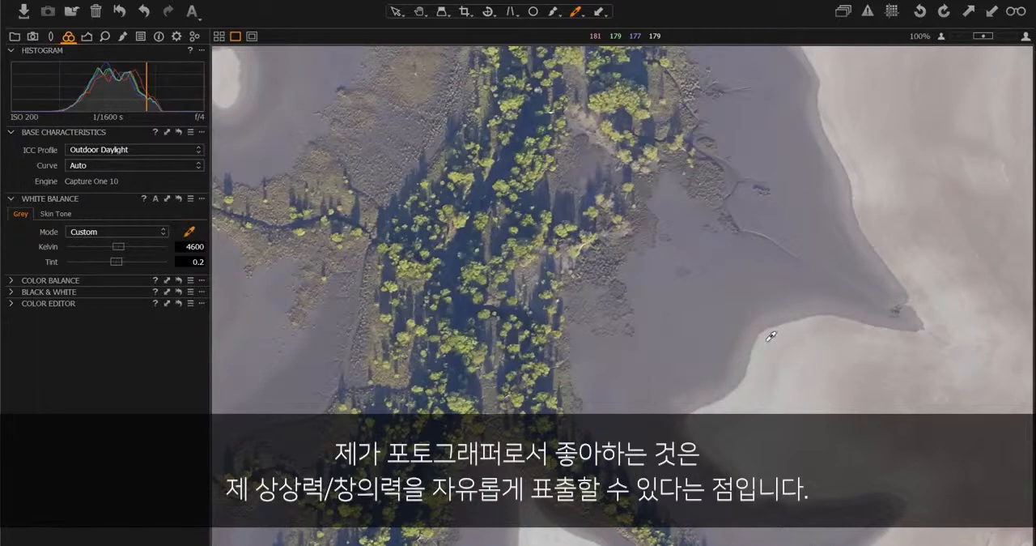
{"action": "left_click", "coordinate": [770, 335]}
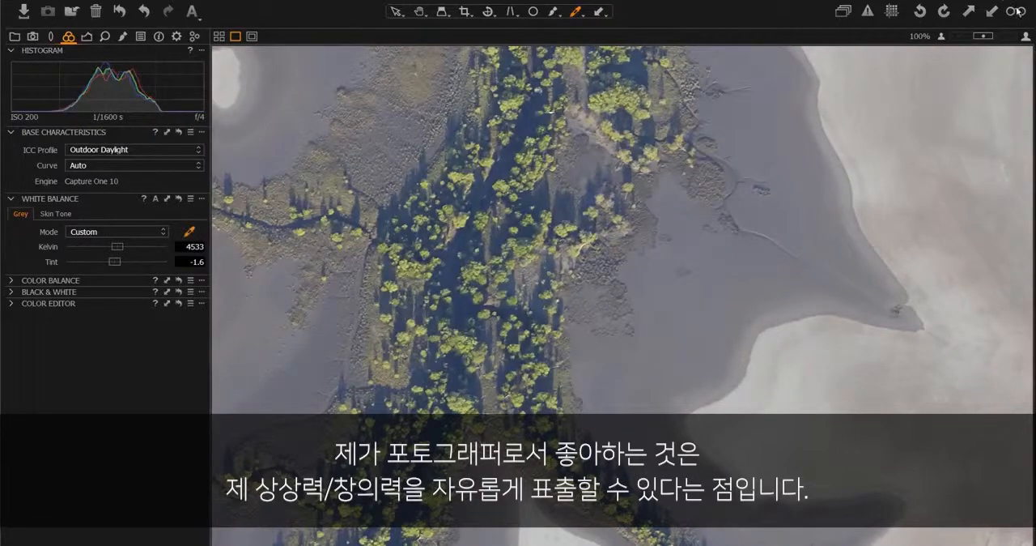
{"action": "left_click", "coordinate": [943, 37]}
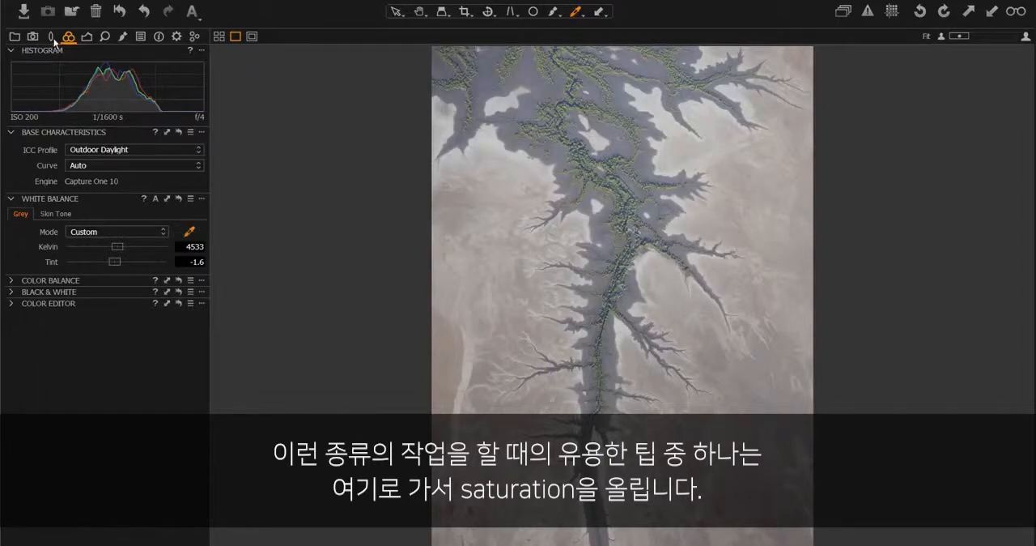
- Raise the overall saturation to 100 and resample the white balance around the central river channel
{"action": "left_click", "coordinate": [87, 37]}
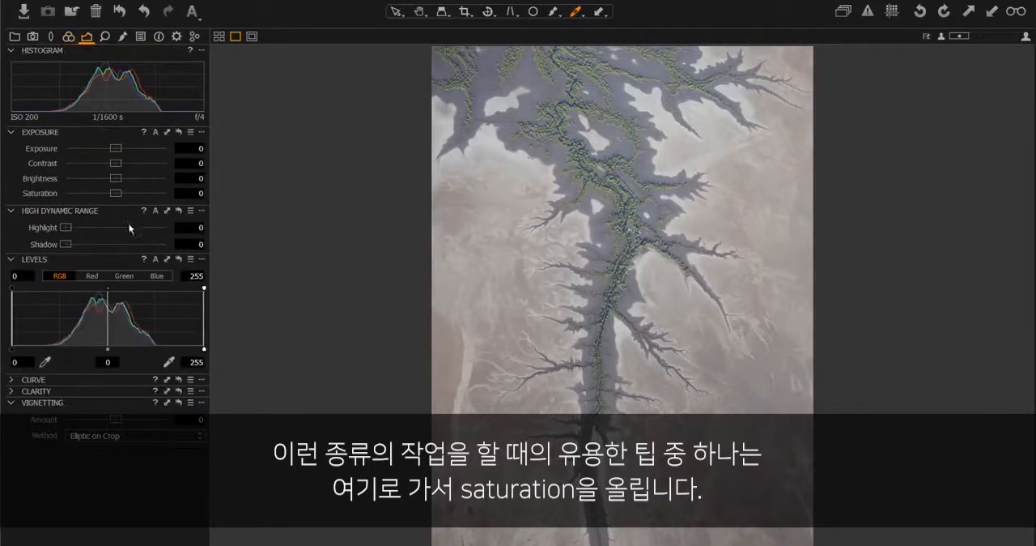
{"action": "left_click_drag", "start_coordinate": [118, 192], "coordinate": [169, 193]}
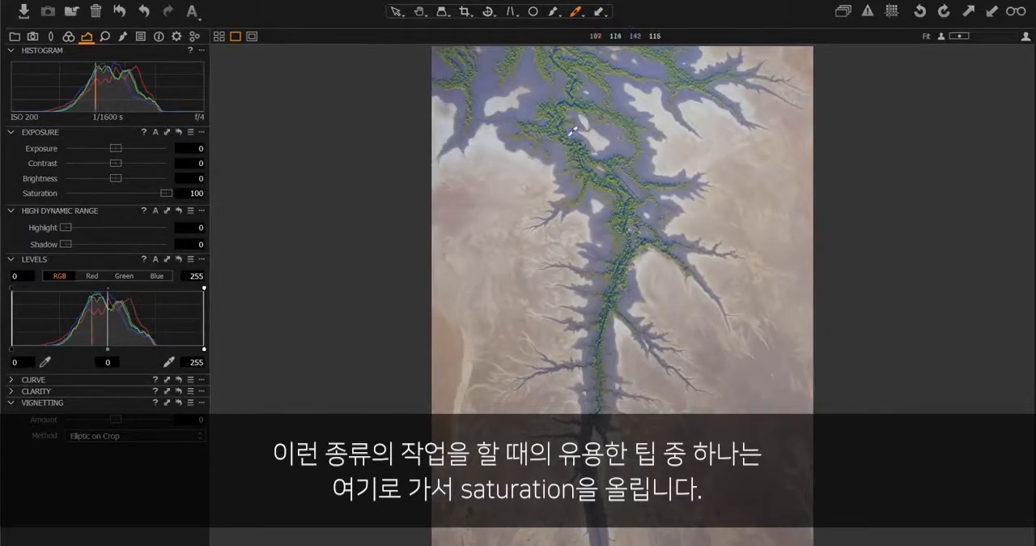
{"action": "left_click", "coordinate": [588, 136]}
{"action": "left_click", "coordinate": [615, 147]}
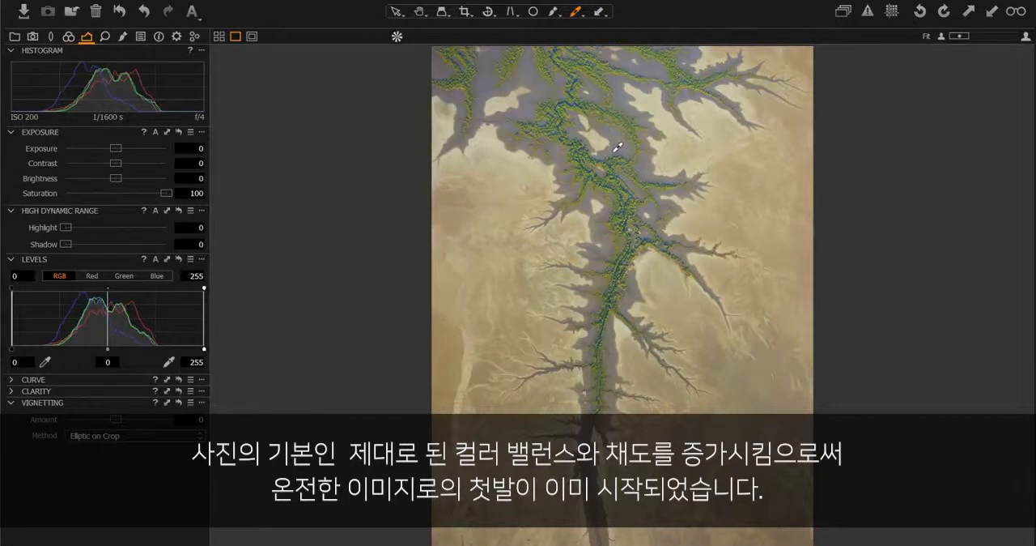
{"action": "left_click", "coordinate": [657, 233]}
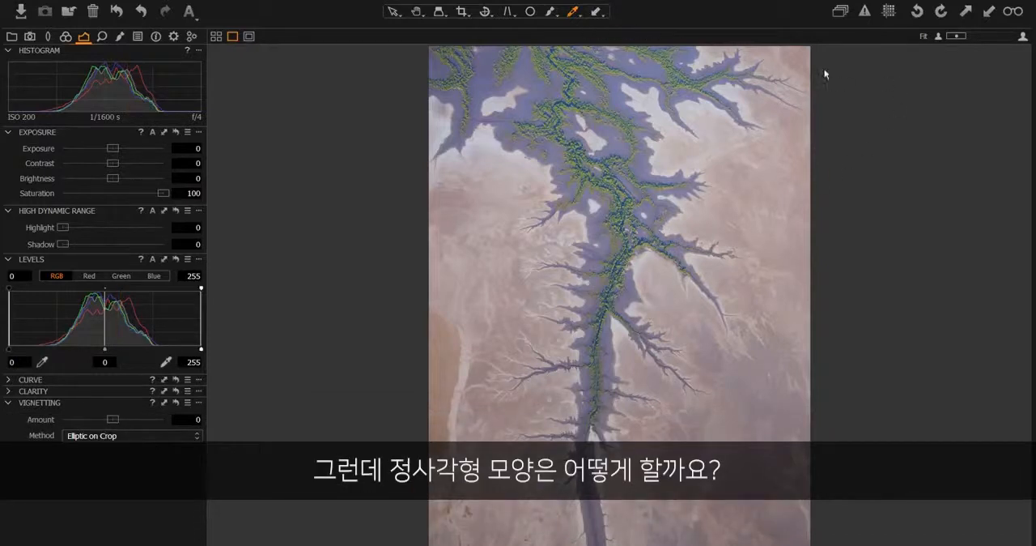
- Stretch the image horizontally by setting the Keystone aspect to 25%
{"action": "left_click", "coordinate": [464, 14]}
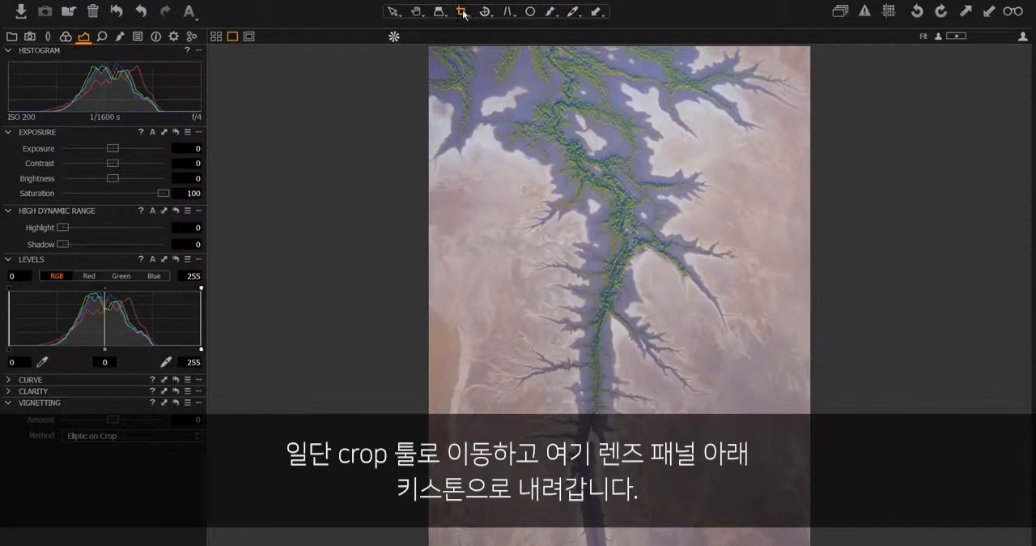
{"action": "left_click", "coordinate": [48, 37]}
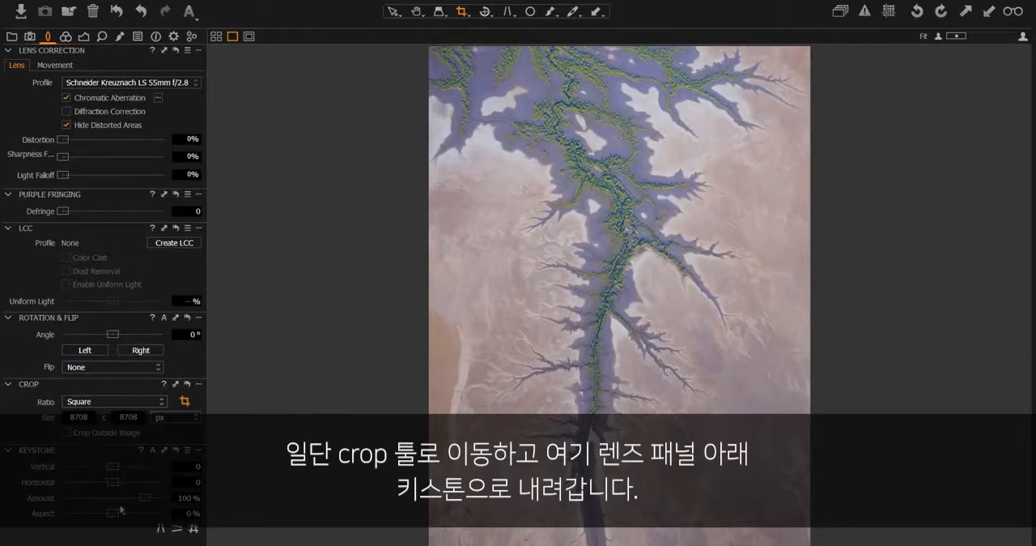
{"action": "left_click_drag", "start_coordinate": [113, 513], "coordinate": [183, 507]}
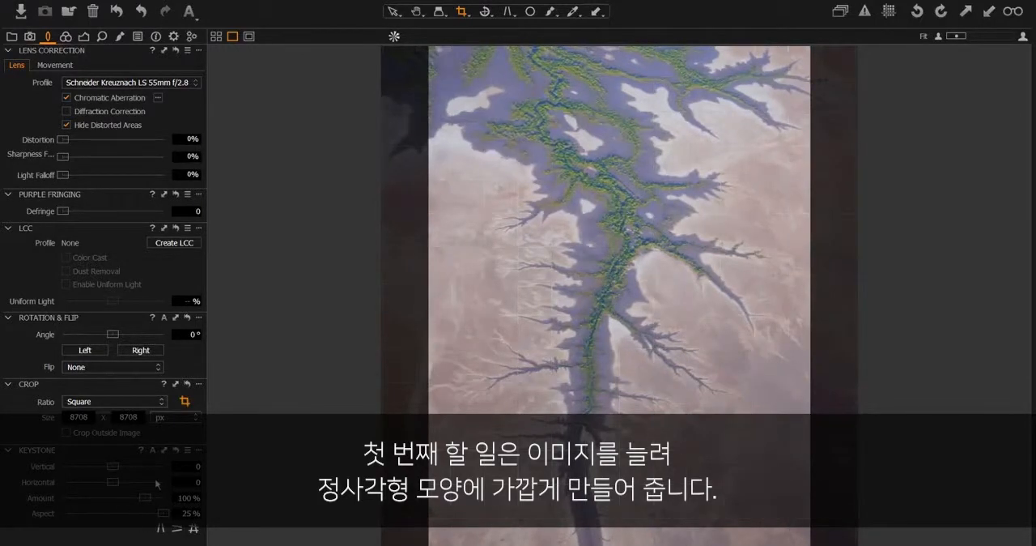
- Using the Square ratio, extend the crop to the full width of the stretched image at 8708 × 8708 px
{"action": "left_click", "coordinate": [463, 14]}
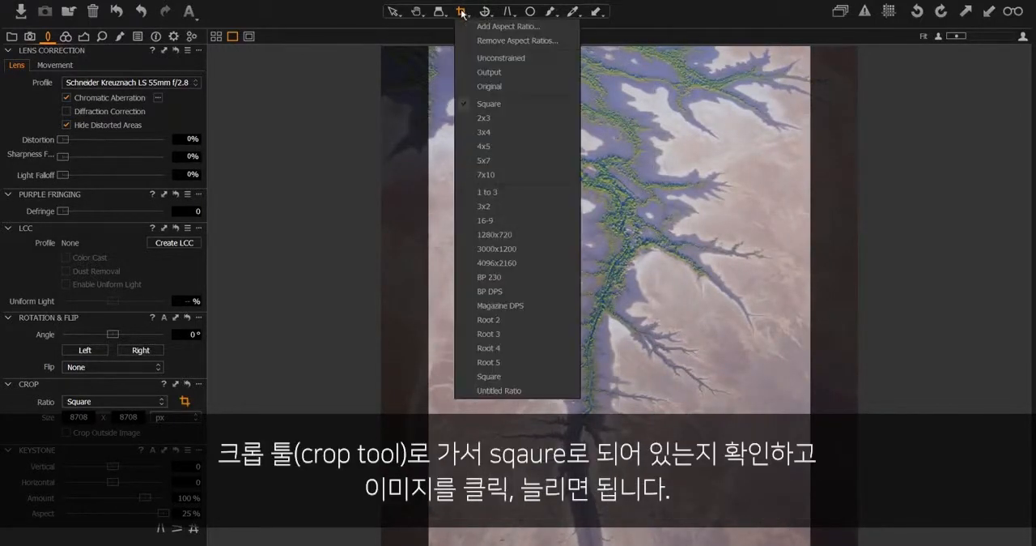
{"action": "left_click", "coordinate": [496, 100]}
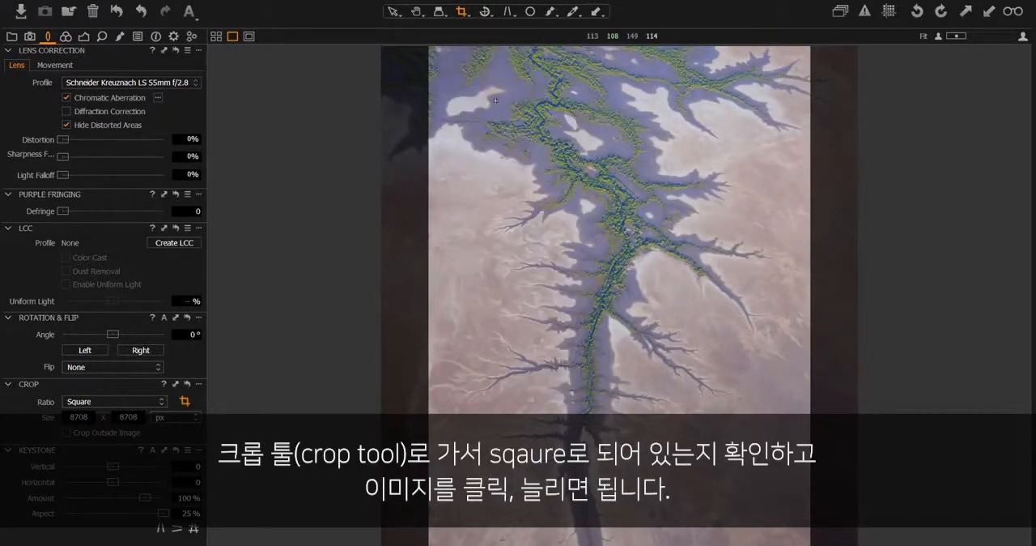
{"action": "left_click", "coordinate": [427, 48]}
{"action": "left_click_drag", "start_coordinate": [475, 158], "coordinate": [471, 106]}
{"action": "left_click_drag", "start_coordinate": [812, 475], "coordinate": [828, 492]}
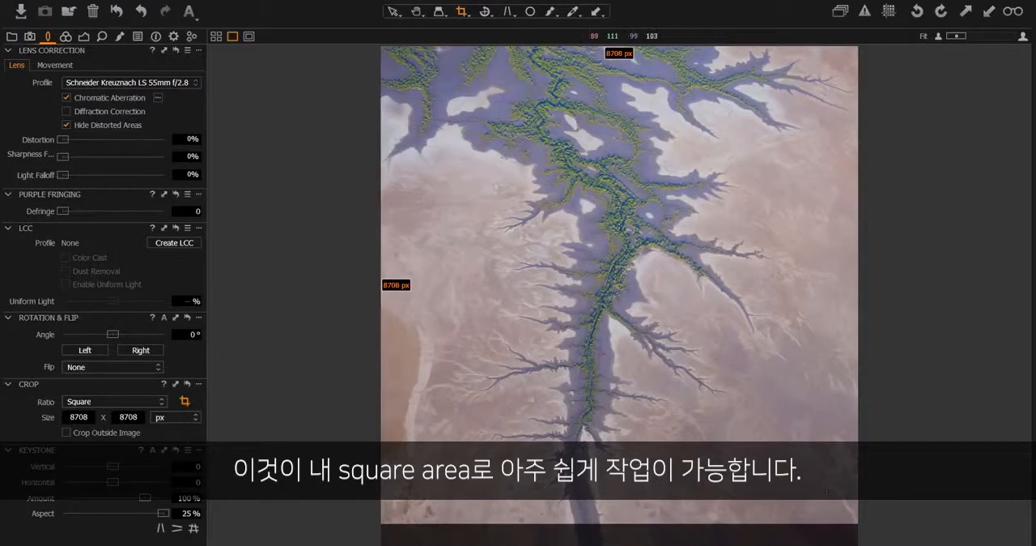
{"action": "left_click", "coordinate": [392, 11]}
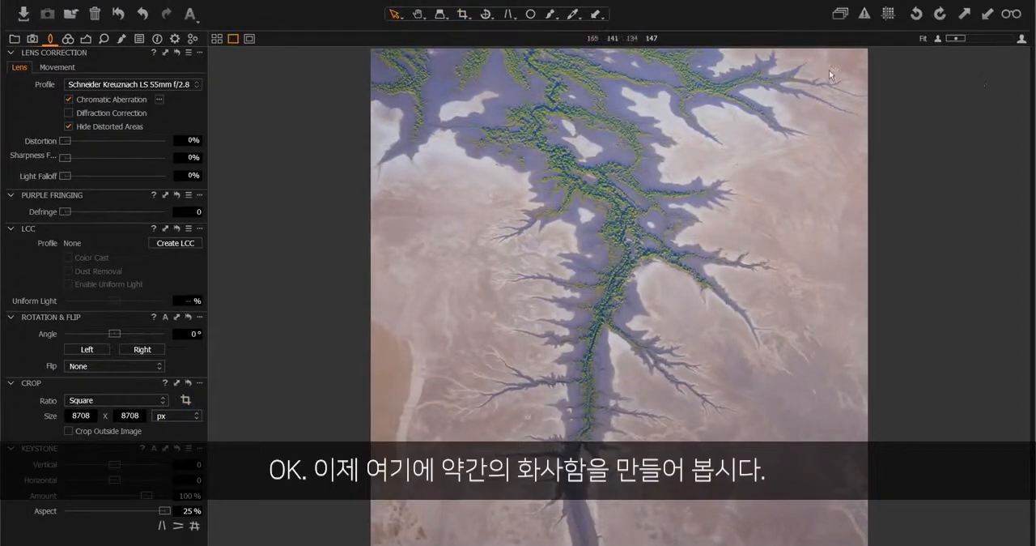
- Add a local adjustment layer named Red
{"action": "left_click", "coordinate": [123, 38]}
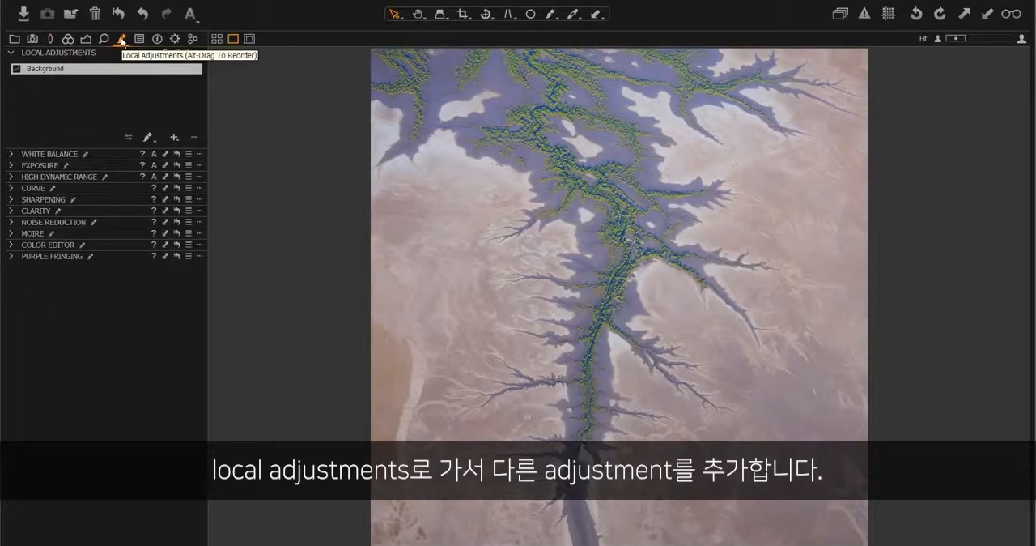
{"action": "left_click", "coordinate": [174, 138]}
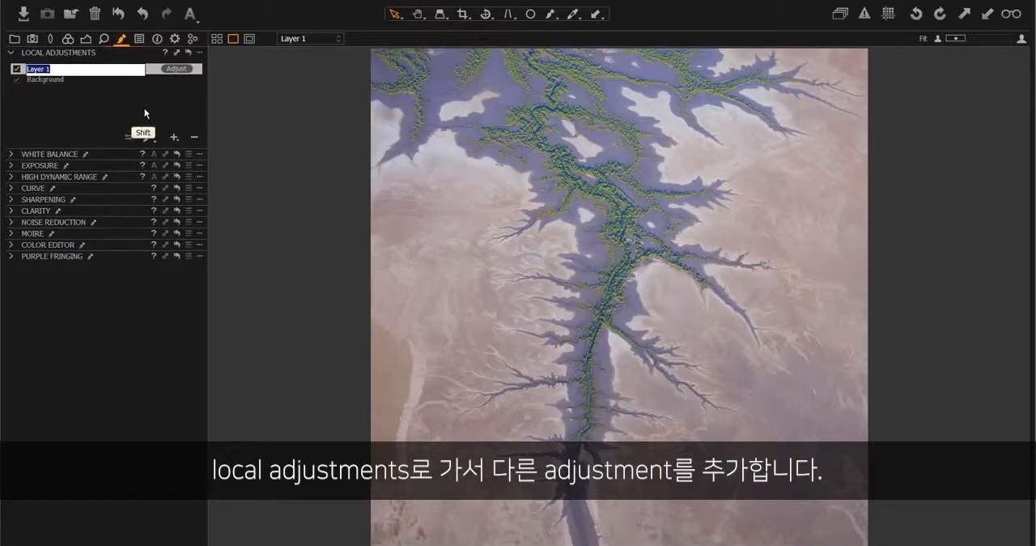
{"action": "type", "text": "Red"}
{"action": "key", "text": "Return"}
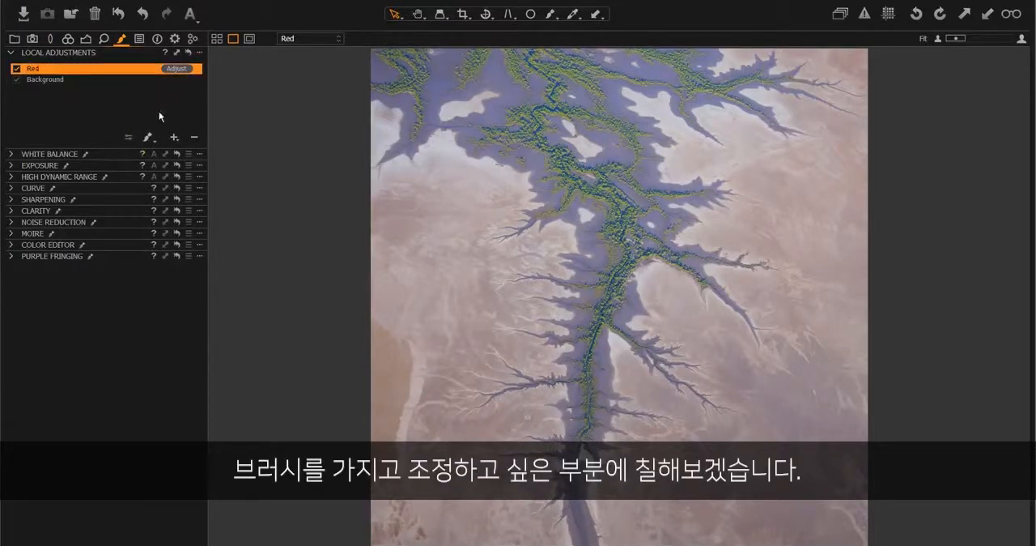
- Brush the Red layer's mask over the desert sand on both sides of the river and hide the mask overlay
{"action": "left_click", "coordinate": [147, 137]}
{"action": "left_click", "coordinate": [170, 151]}
{"action": "mouse_move", "coordinate": [416, 212]}
{"action": "left_mouse_down"}
{"action": "mouse_move", "coordinate": [446, 221]}
{"action": "mouse_move", "coordinate": [398, 253]}
{"action": "mouse_move", "coordinate": [407, 295]}
{"action": "mouse_move", "coordinate": [437, 294]}
{"action": "mouse_move", "coordinate": [449, 318]}
{"action": "mouse_move", "coordinate": [469, 316]}
{"action": "mouse_move", "coordinate": [446, 371]}
{"action": "mouse_move", "coordinate": [387, 371]}
{"action": "mouse_move", "coordinate": [391, 438]}
{"action": "mouse_move", "coordinate": [449, 433]}
{"action": "mouse_move", "coordinate": [497, 515]}
{"action": "mouse_move", "coordinate": [452, 535]}
{"action": "mouse_move", "coordinate": [388, 540]}
{"action": "mouse_move", "coordinate": [429, 544]}
{"action": "left_mouse_up"}
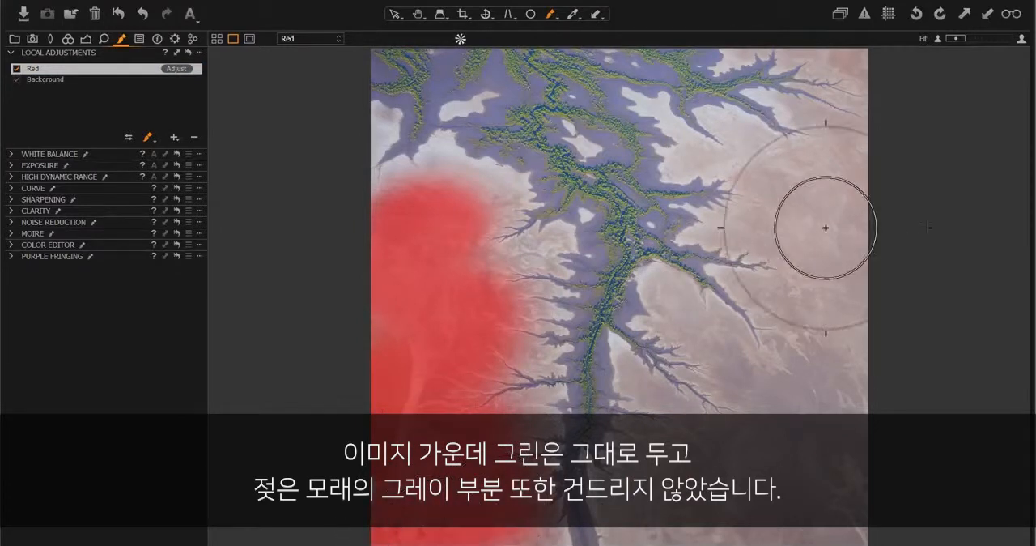
{"action": "mouse_move", "coordinate": [813, 206]}
{"action": "left_mouse_down"}
{"action": "mouse_move", "coordinate": [848, 196]}
{"action": "mouse_move", "coordinate": [868, 162]}
{"action": "mouse_move", "coordinate": [857, 157]}
{"action": "mouse_move", "coordinate": [828, 221]}
{"action": "mouse_move", "coordinate": [874, 280]}
{"action": "mouse_move", "coordinate": [845, 323]}
{"action": "mouse_move", "coordinate": [815, 314]}
{"action": "mouse_move", "coordinate": [862, 404]}
{"action": "mouse_move", "coordinate": [839, 421]}
{"action": "mouse_move", "coordinate": [755, 379]}
{"action": "mouse_move", "coordinate": [826, 457]}
{"action": "mouse_move", "coordinate": [818, 523]}
{"action": "mouse_move", "coordinate": [687, 451]}
{"action": "mouse_move", "coordinate": [681, 514]}
{"action": "left_mouse_up"}
{"action": "key", "text": "m"}
{"action": "key", "text": "m"}
{"action": "key", "text": "m"}
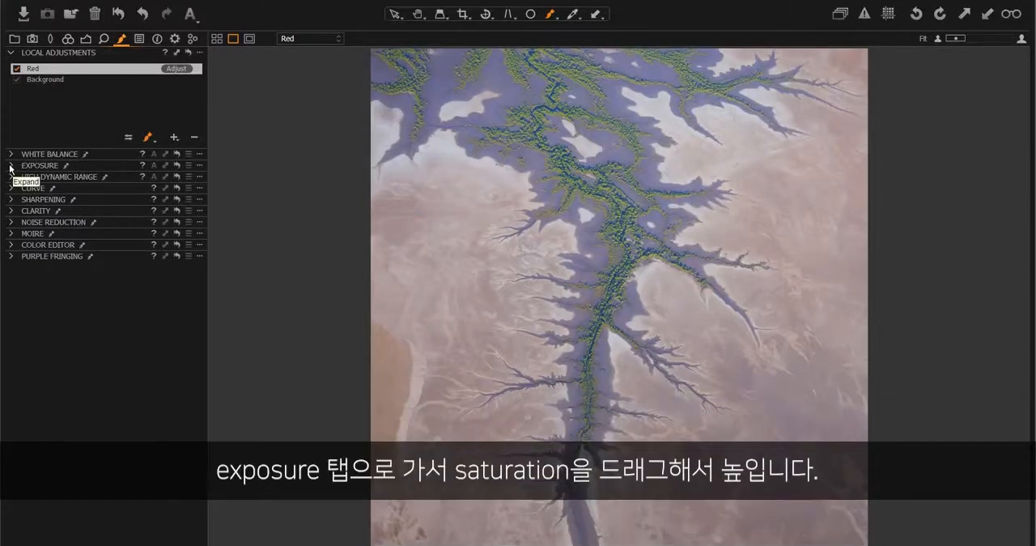
- Set the Red layer's exposure saturation to 100
{"action": "left_click", "coordinate": [11, 165]}
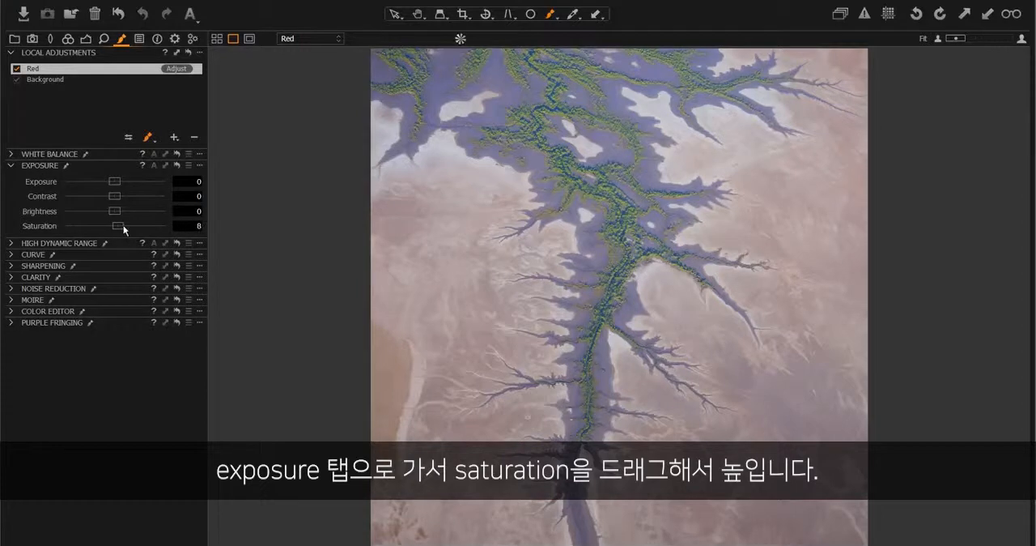
{"action": "left_click_drag", "start_coordinate": [164, 223], "coordinate": [168, 224]}
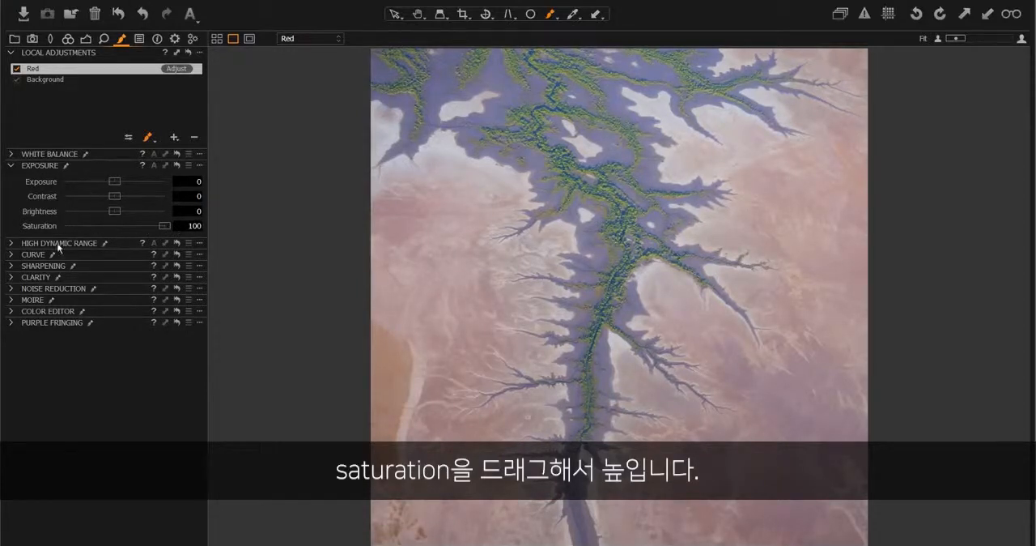
- Sample the orange sand in the advanced Color Editor, widen its range, and set smoothness 29.9, hue 16.6 and saturation 46.4
{"action": "left_click", "coordinate": [10, 312]}
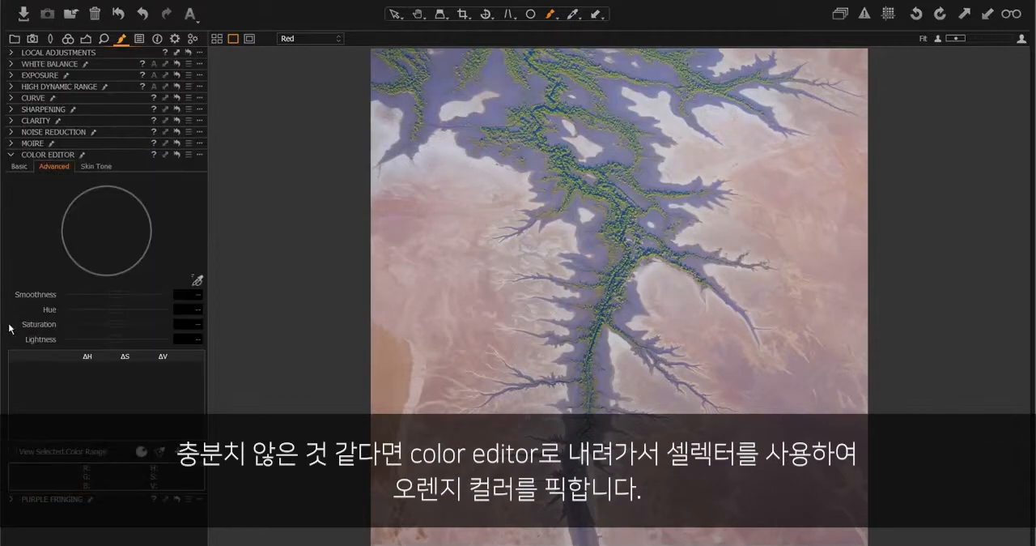
{"action": "left_click", "coordinate": [198, 280]}
{"action": "left_click", "coordinate": [397, 355]}
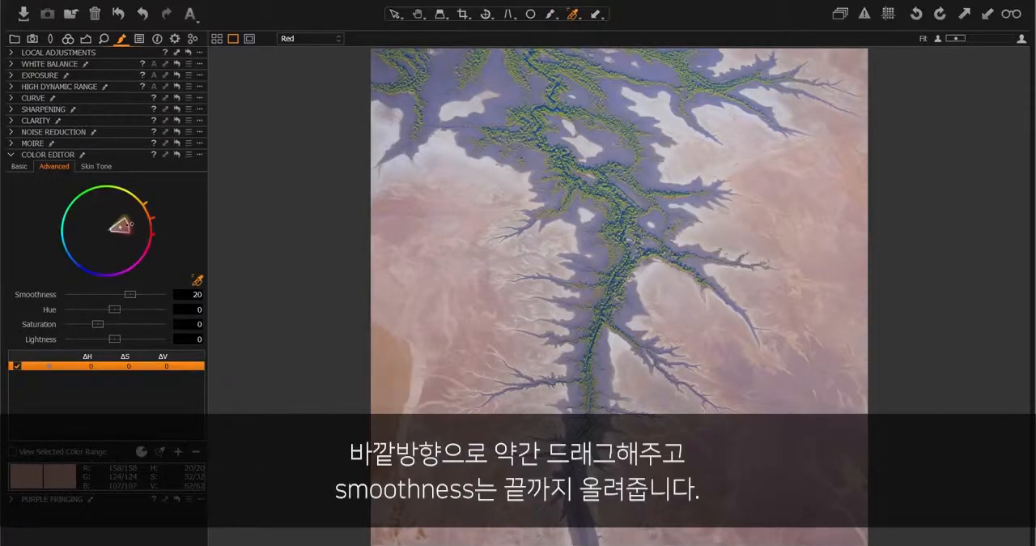
{"action": "left_click_drag", "start_coordinate": [131, 224], "coordinate": [145, 221]}
{"action": "left_click_drag", "start_coordinate": [134, 295], "coordinate": [168, 295]}
{"action": "left_click_drag", "start_coordinate": [104, 322], "coordinate": [143, 307]}
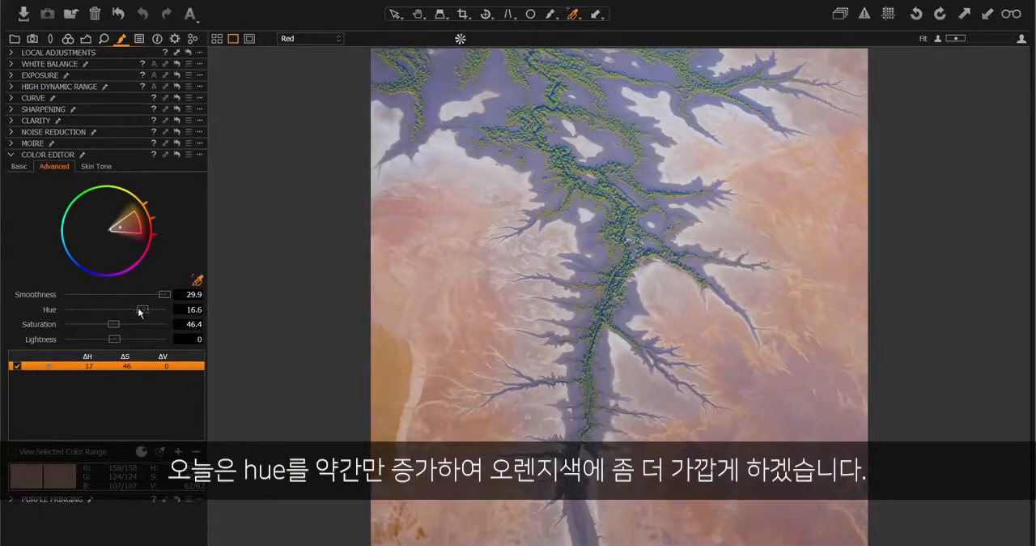
- Set the Red layer's clarity to 83
{"action": "left_click", "coordinate": [11, 121]}
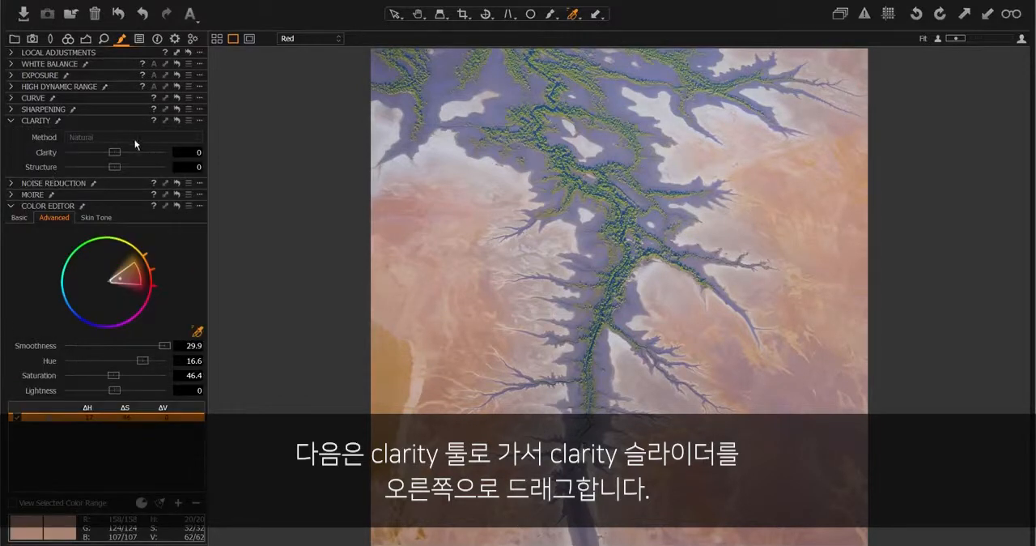
{"action": "left_click_drag", "start_coordinate": [119, 156], "coordinate": [157, 154]}
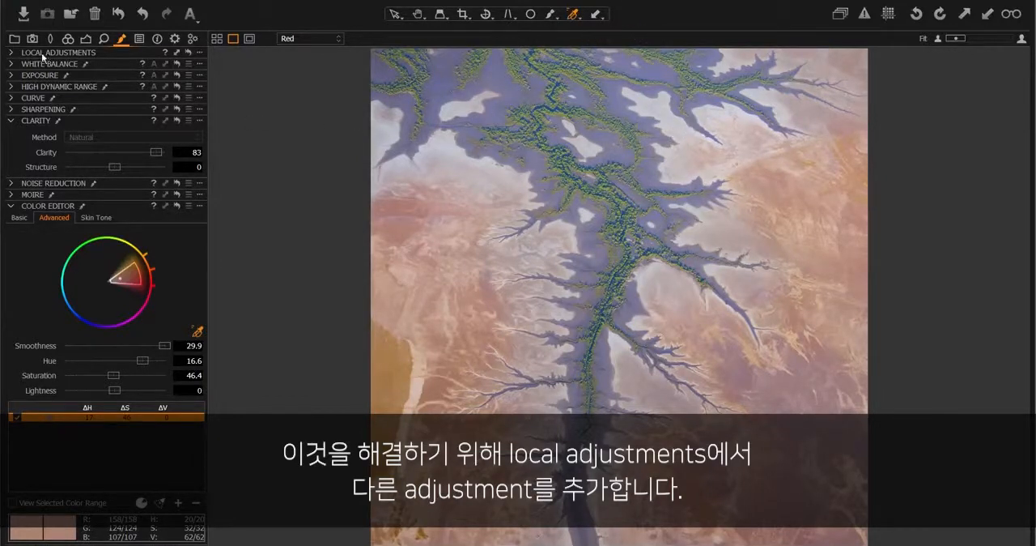
- Add a new local adjustment layer named Top above the Red layer
{"action": "left_click", "coordinate": [10, 54]}
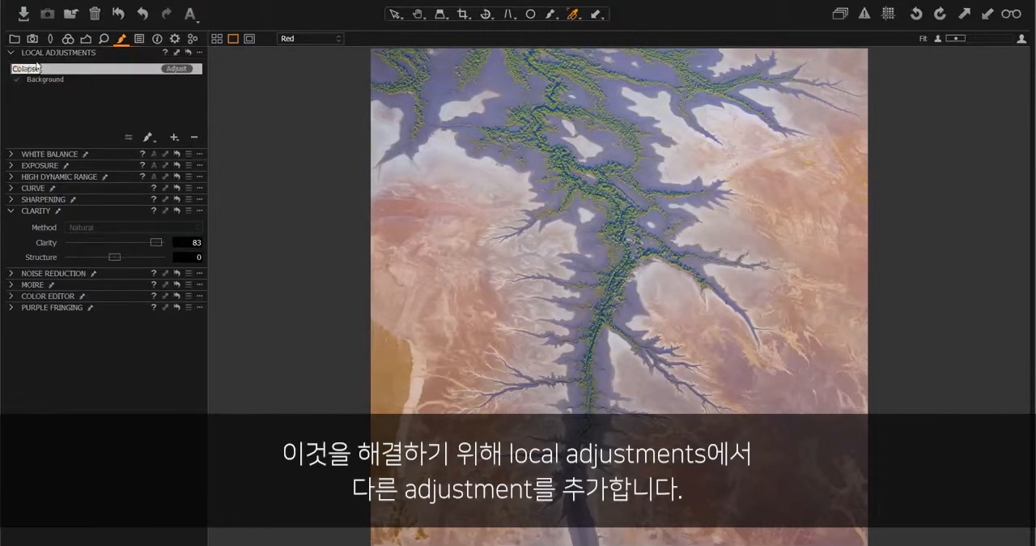
{"action": "left_click", "coordinate": [149, 140]}
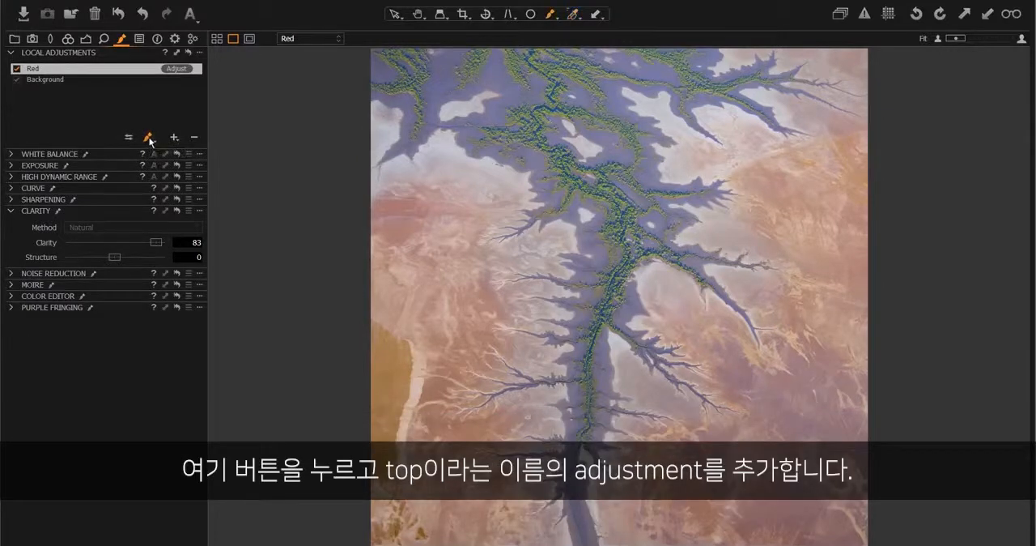
{"action": "left_click", "coordinate": [174, 139]}
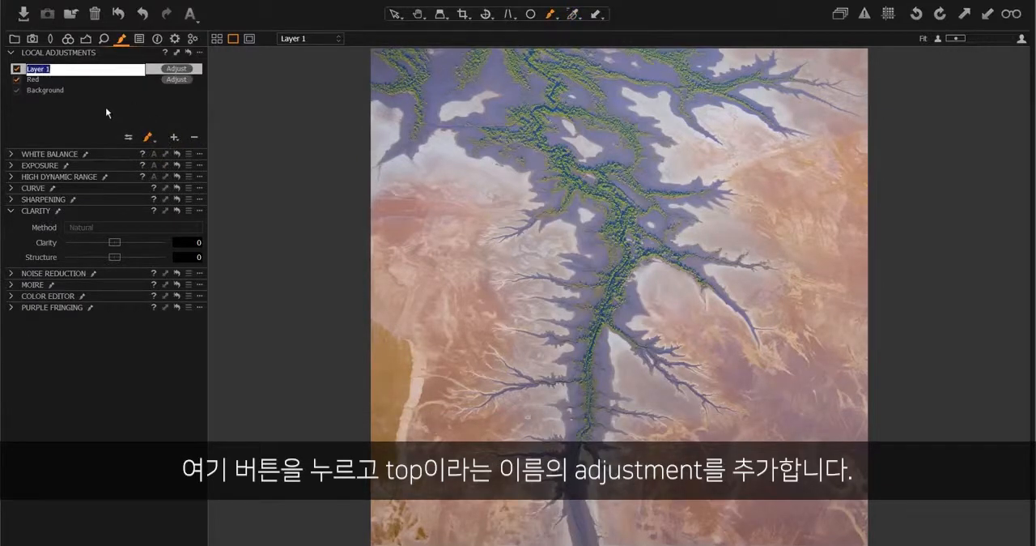
{"action": "type", "text": "Top"}
{"action": "key", "text": "Return"}
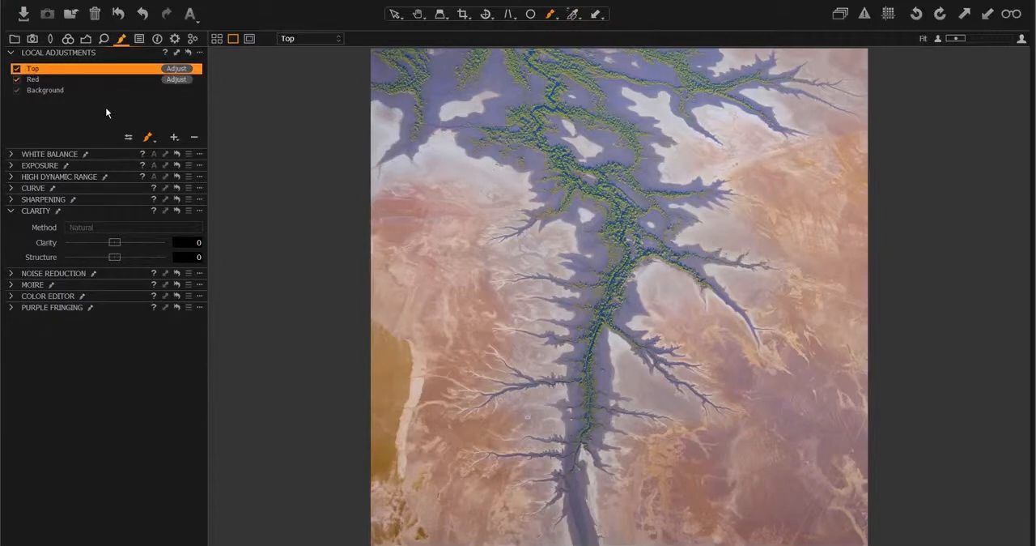
- Draw a gradient mask down from the photo's upper edge on the Top layer and set exposure to -0.52 and contrast to -21
{"action": "left_click", "coordinate": [148, 139]}
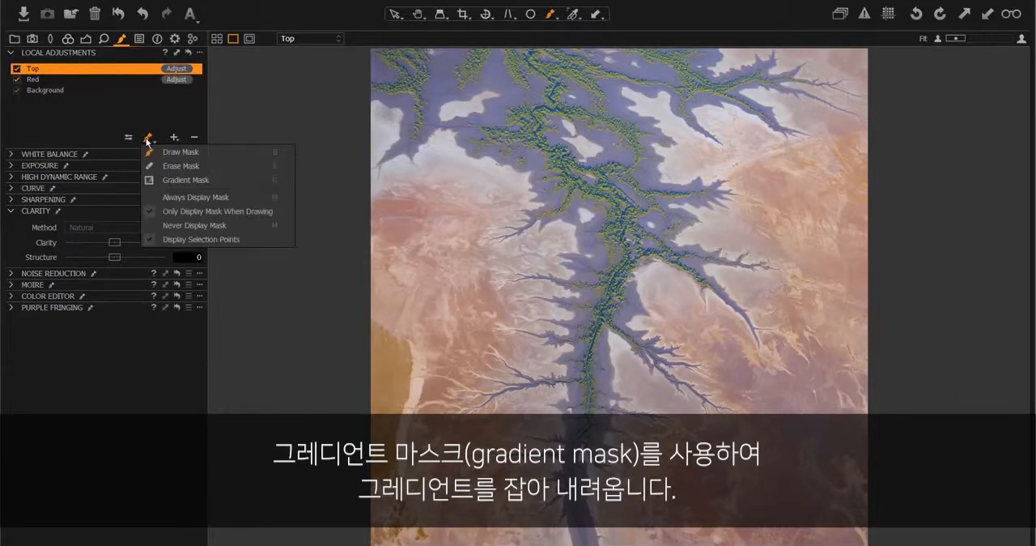
{"action": "left_click", "coordinate": [166, 180]}
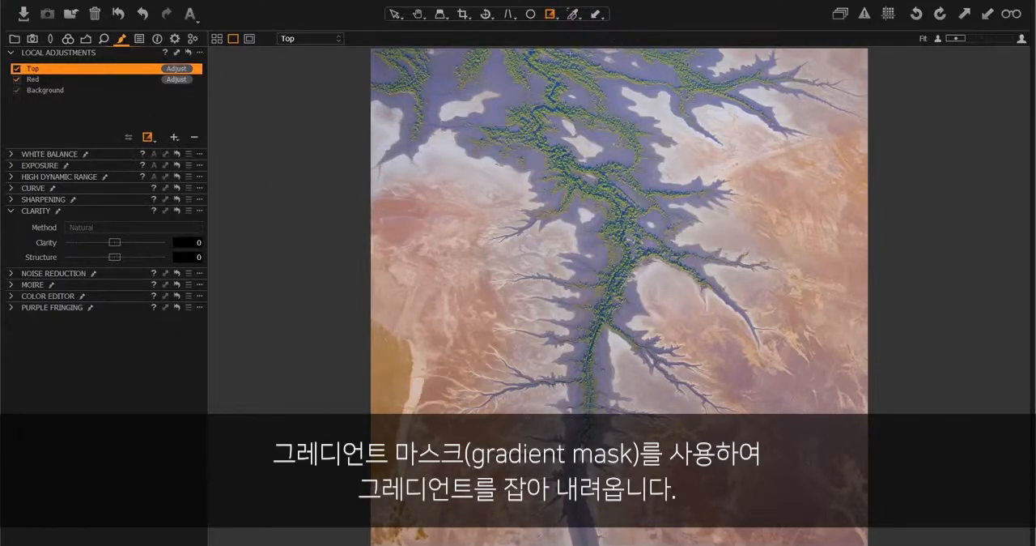
{"action": "left_click_drag", "start_coordinate": [577, 53], "coordinate": [578, 61]}
{"action": "left_click_drag", "start_coordinate": [583, 119], "coordinate": [577, 196]}
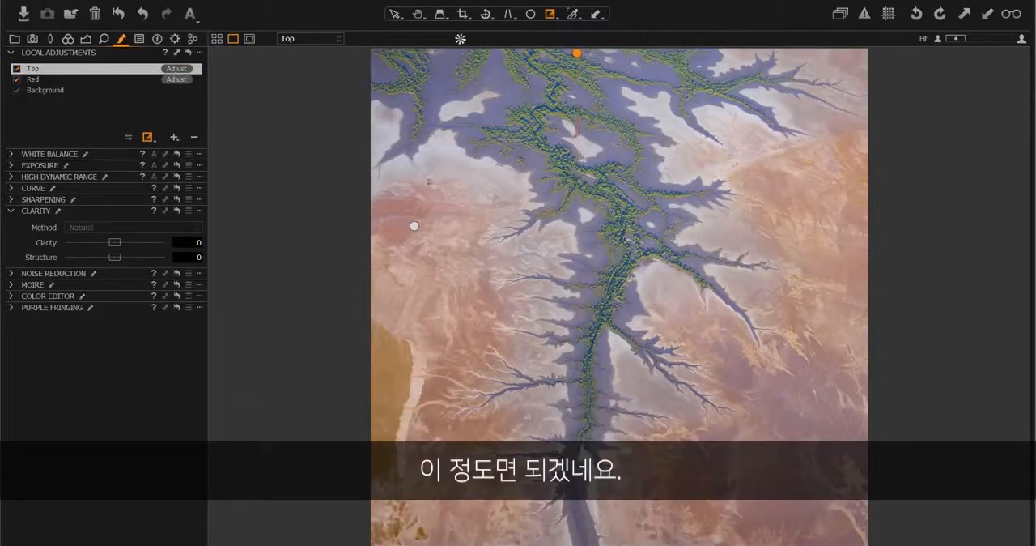
{"action": "left_click", "coordinate": [13, 165]}
{"action": "mouse_move", "coordinate": [114, 183]}
{"action": "left_mouse_down"}
{"action": "mouse_move", "coordinate": [98, 197]}
{"action": "mouse_move", "coordinate": [106, 179]}
{"action": "left_mouse_up"}
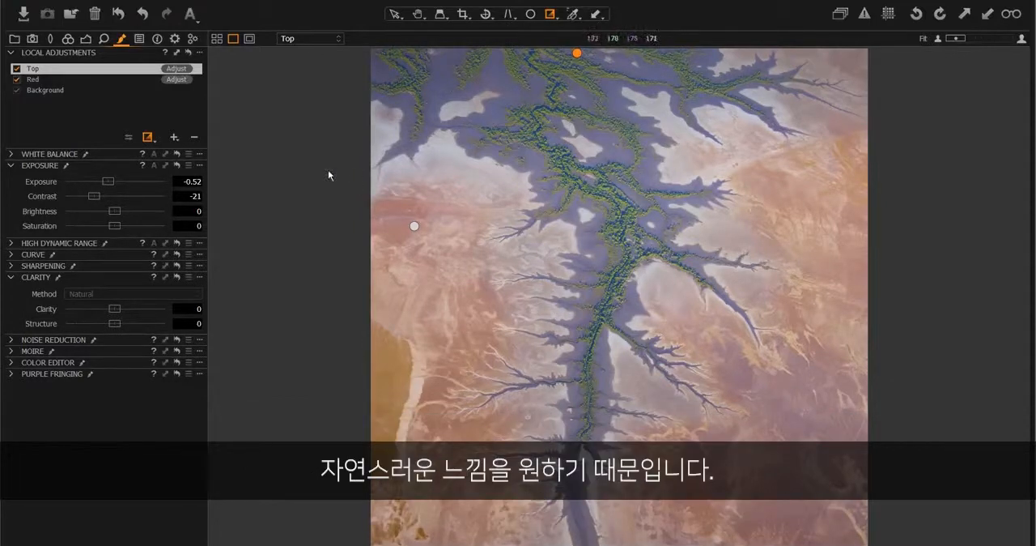
- Erase part of the Top layer's gradient mask over the central river channel and toggle the mask overlay
{"action": "left_click", "coordinate": [148, 138]}
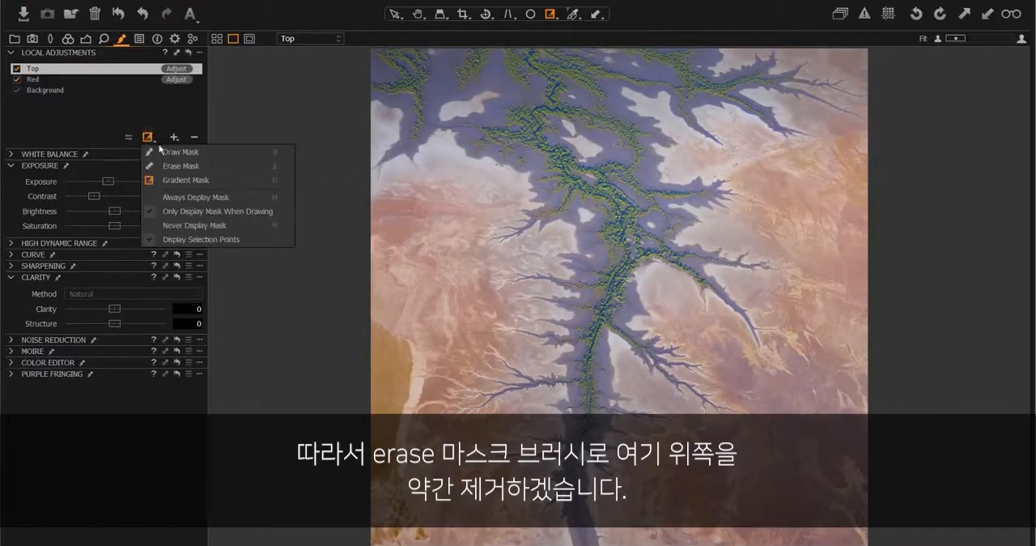
{"action": "left_click", "coordinate": [172, 165]}
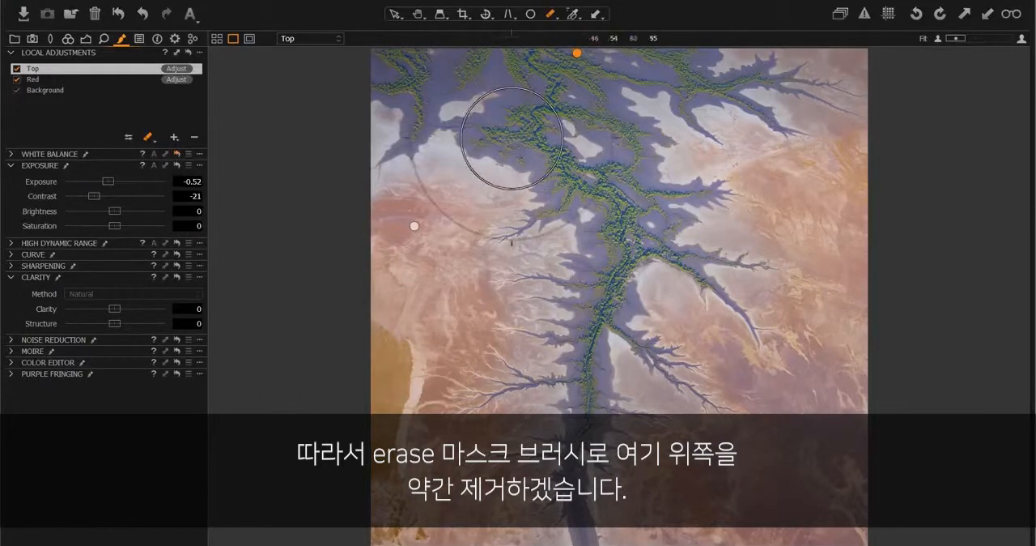
{"action": "mouse_move", "coordinate": [600, 197]}
{"action": "left_mouse_down"}
{"action": "mouse_move", "coordinate": [555, 73]}
{"action": "mouse_move", "coordinate": [508, 181]}
{"action": "mouse_move", "coordinate": [505, 219]}
{"action": "mouse_move", "coordinate": [568, 154]}
{"action": "mouse_move", "coordinate": [605, 275]}
{"action": "left_mouse_up"}
{"action": "key", "text": "m"}
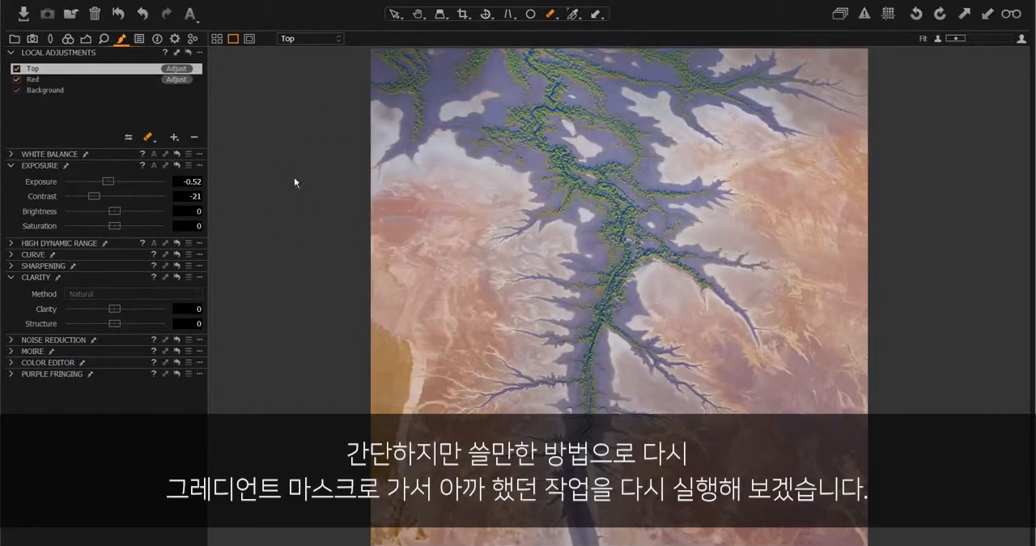
- Redraw the Top layer's gradient mask from the photo's upper edge down to just above its middle
{"action": "left_click", "coordinate": [149, 138]}
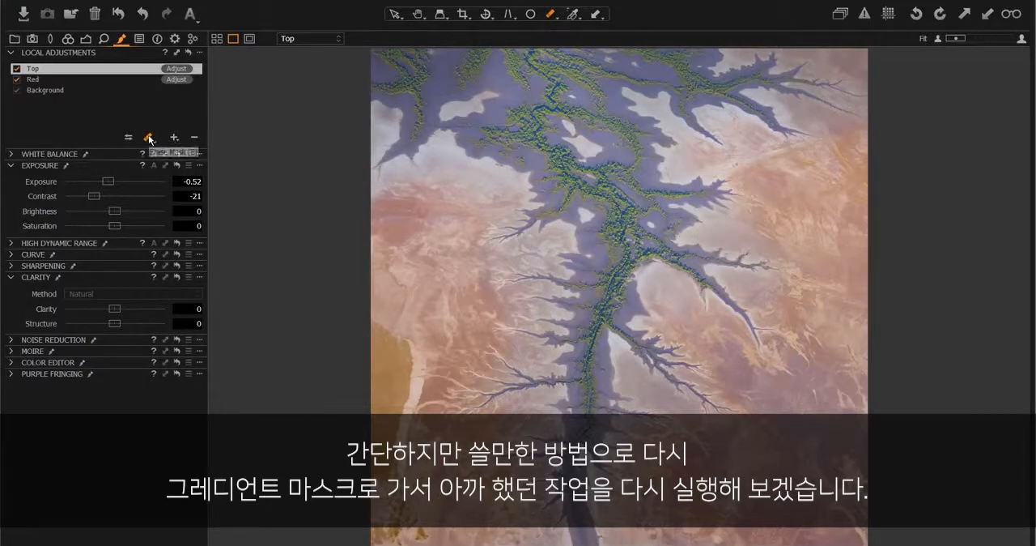
{"action": "left_click", "coordinate": [167, 176]}
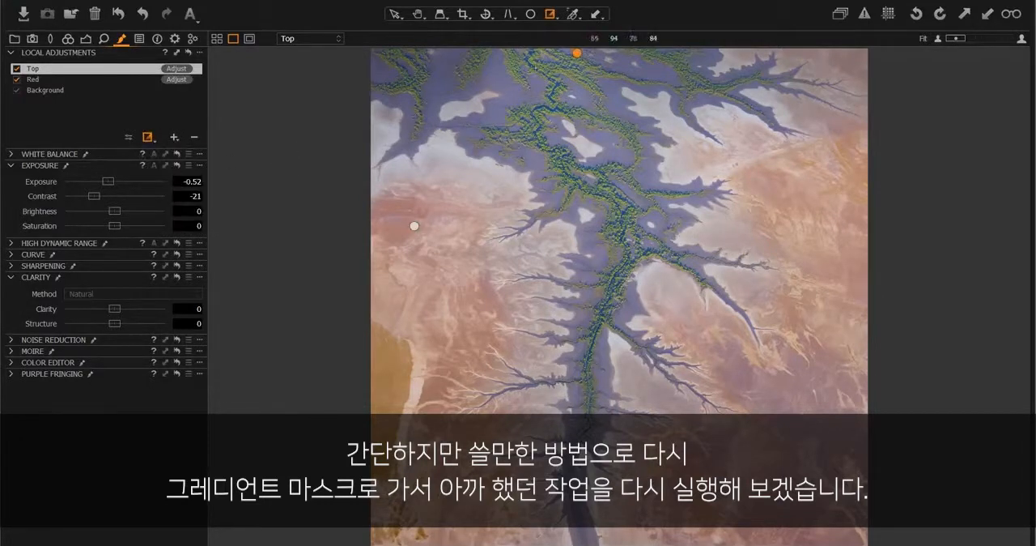
{"action": "left_click_drag", "start_coordinate": [596, 60], "coordinate": [599, 260]}
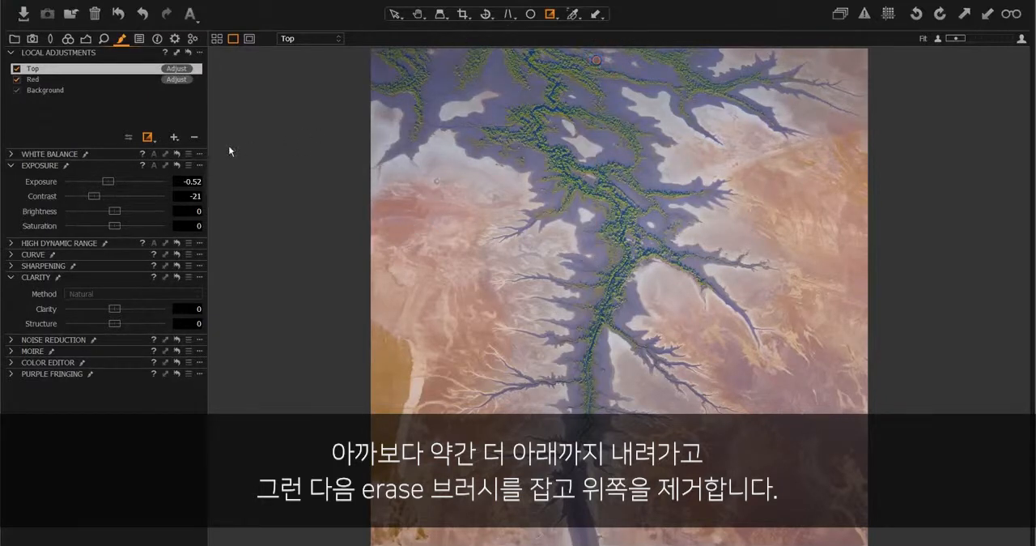
- Erase the Top layer's mask over the upper central river and its branches, checking the result with the mask overlay
{"action": "left_click", "coordinate": [153, 139]}
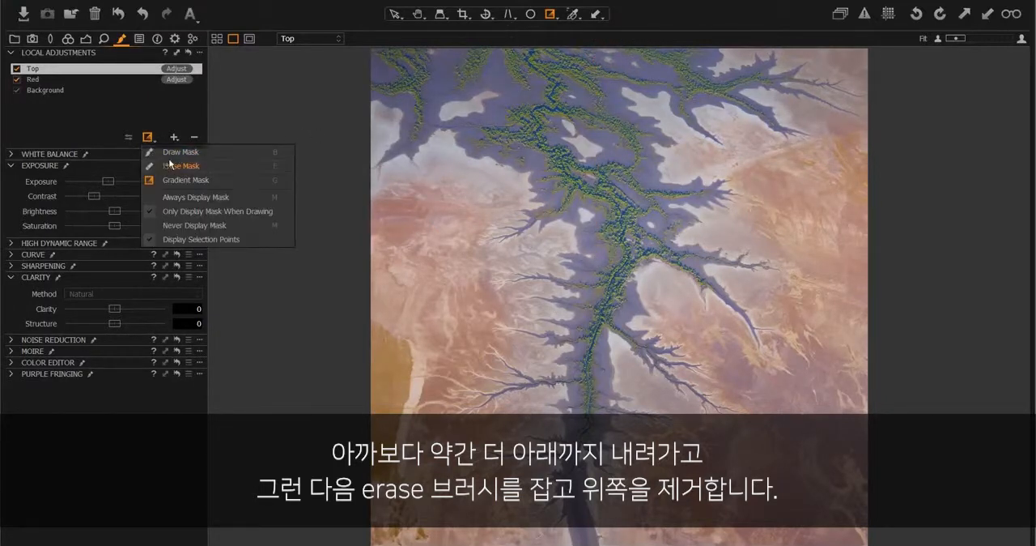
{"action": "left_click", "coordinate": [166, 164]}
{"action": "mouse_move", "coordinate": [617, 253]}
{"action": "left_mouse_down"}
{"action": "mouse_move", "coordinate": [596, 143]}
{"action": "mouse_move", "coordinate": [563, 97]}
{"action": "mouse_move", "coordinate": [555, 129]}
{"action": "left_mouse_up"}
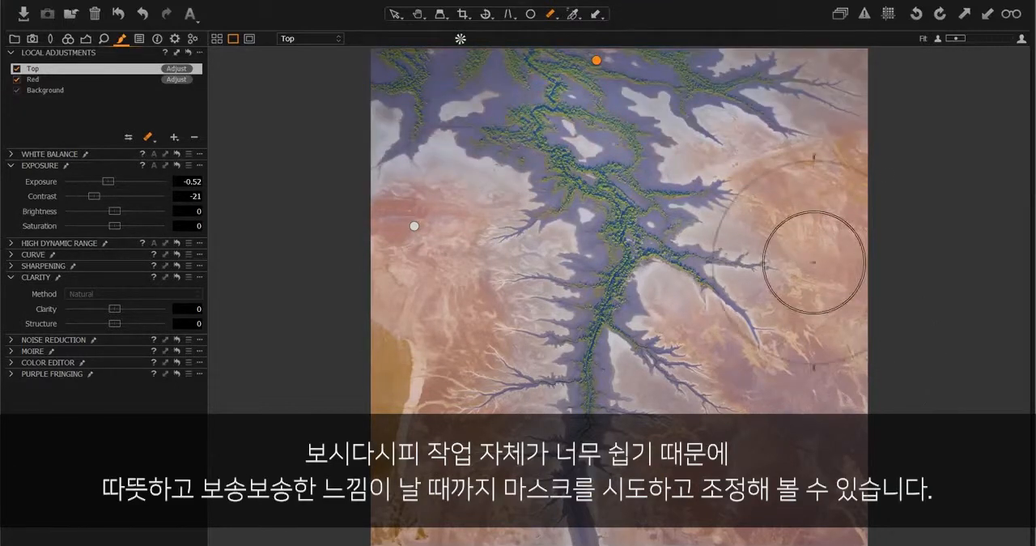
{"action": "mouse_move", "coordinate": [632, 150]}
{"action": "left_mouse_down"}
{"action": "mouse_move", "coordinate": [645, 189]}
{"action": "mouse_move", "coordinate": [555, 142]}
{"action": "mouse_move", "coordinate": [494, 154]}
{"action": "left_mouse_up"}
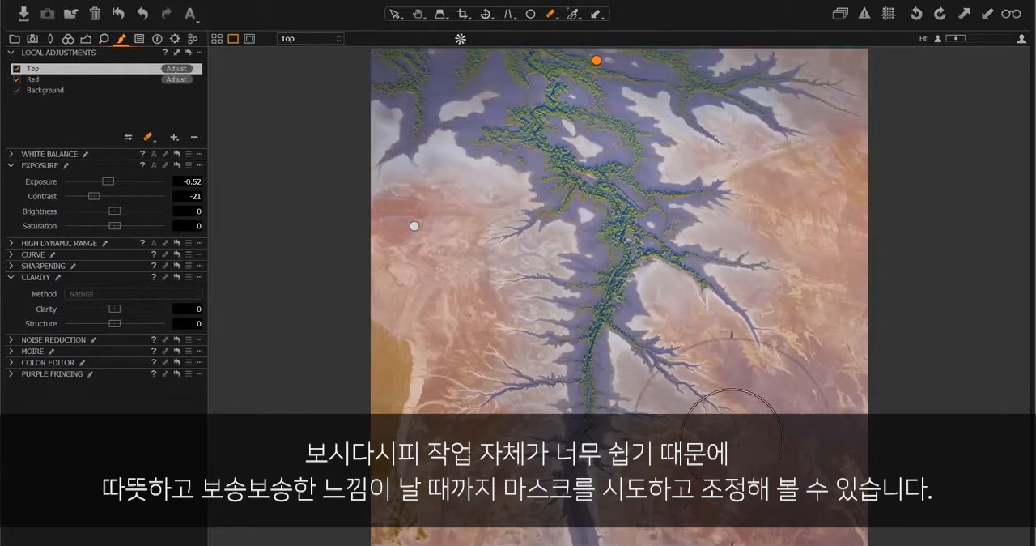
{"action": "key", "text": "m"}
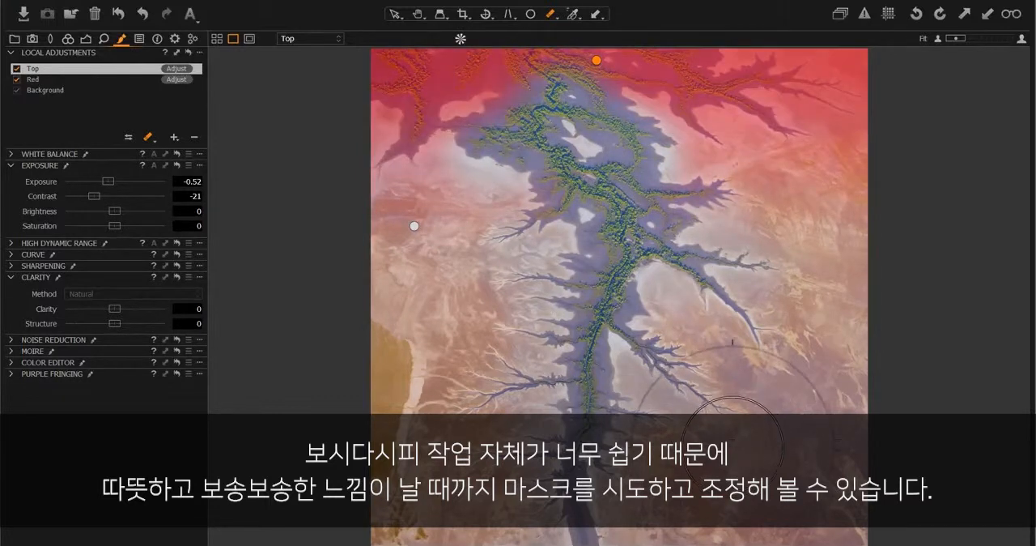
{"action": "key", "text": "m"}
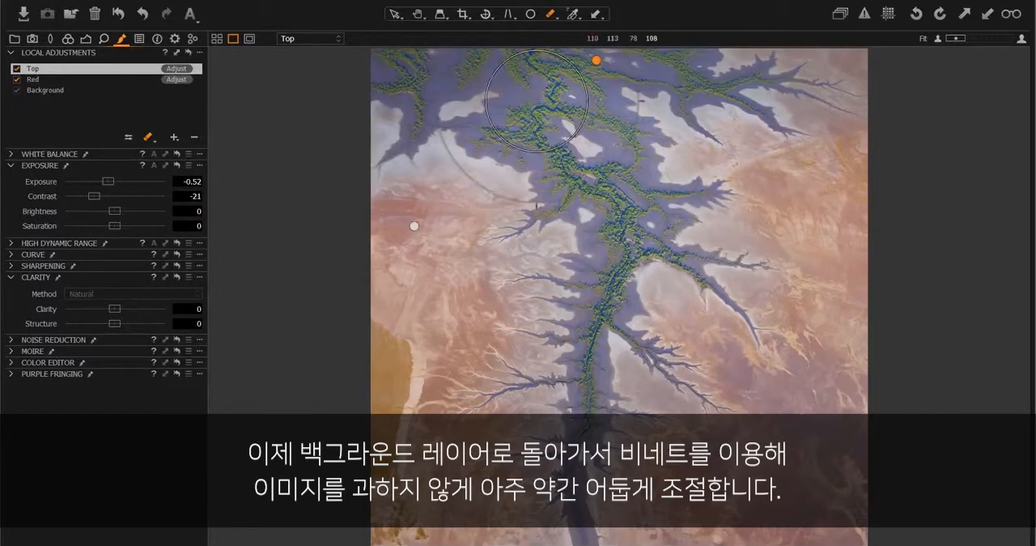
- Apply a vignette of -0.35 to the Background layer and set its exposure contrast to 19
{"action": "left_click", "coordinate": [48, 90]}
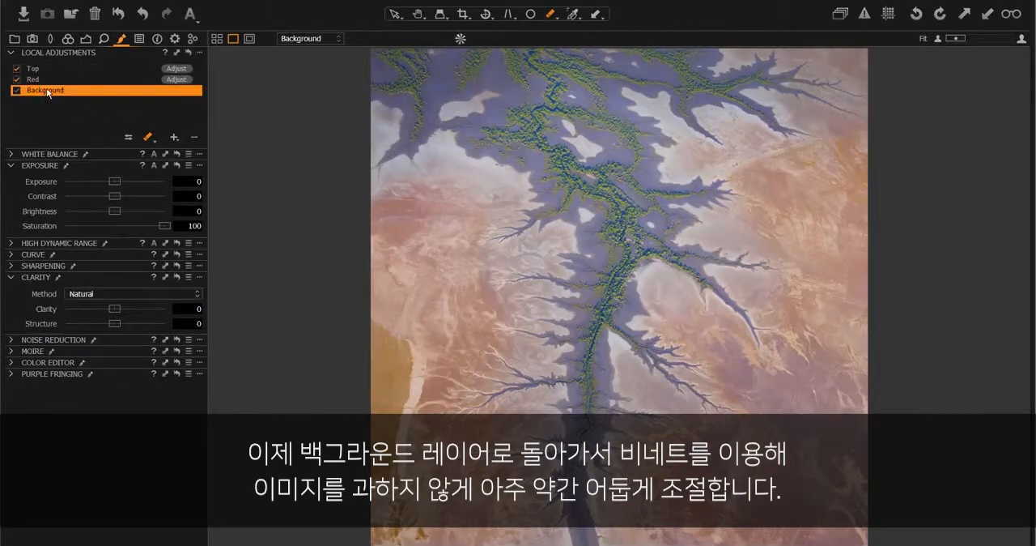
{"action": "left_click", "coordinate": [85, 38]}
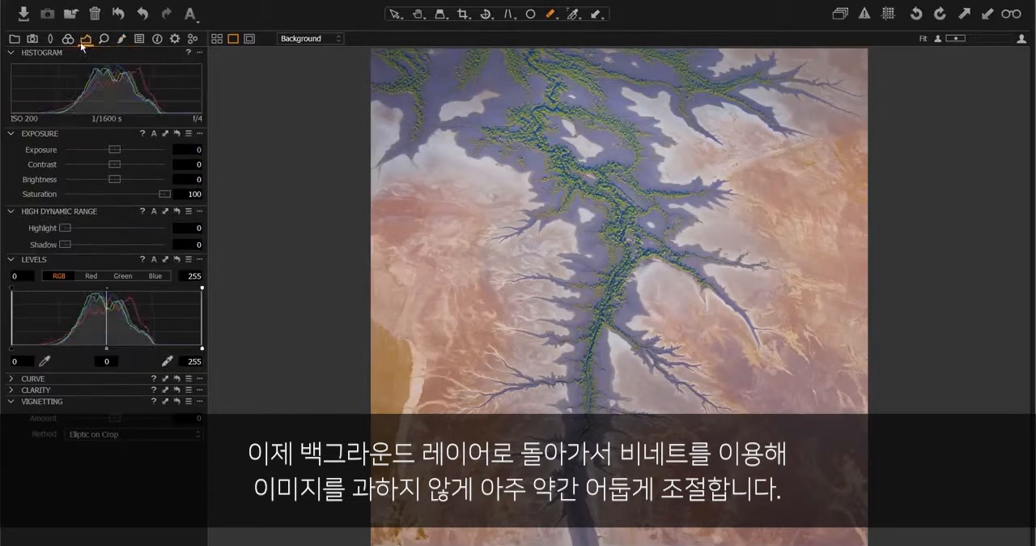
{"action": "left_click_drag", "start_coordinate": [114, 422], "coordinate": [111, 420]}
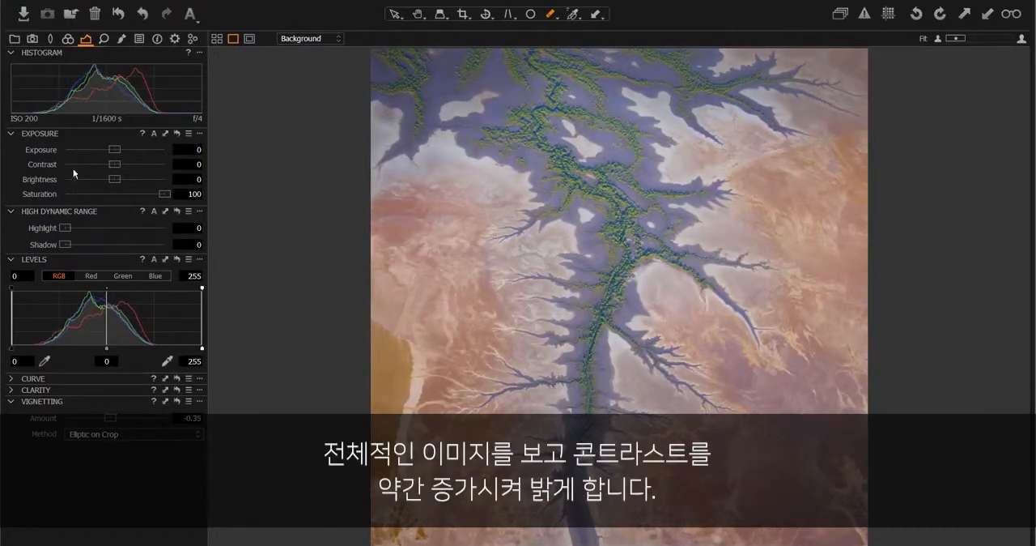
{"action": "left_click_drag", "start_coordinate": [118, 164], "coordinate": [137, 164]}
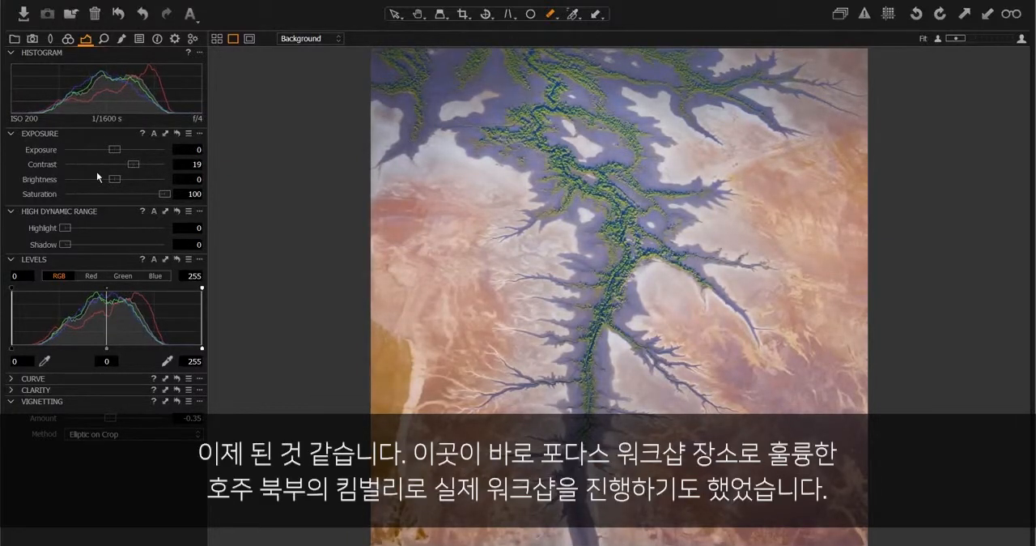